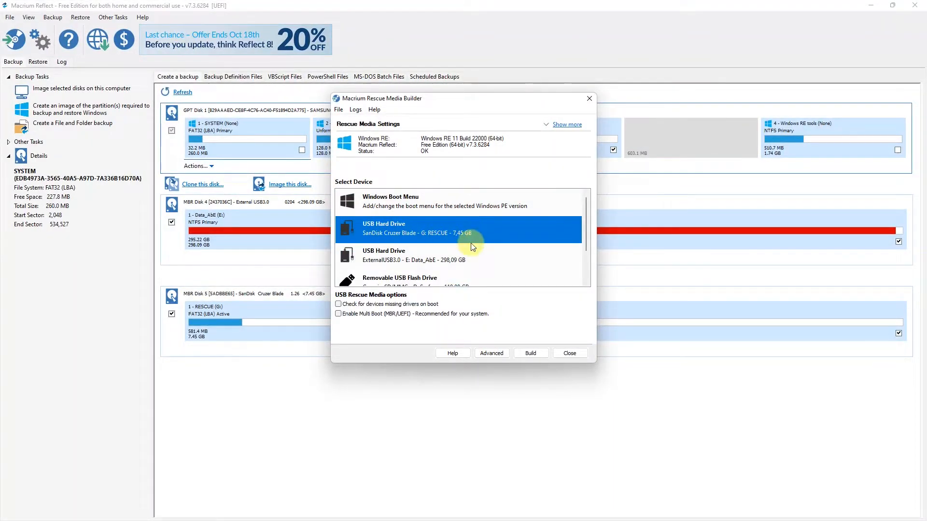
Accept the advanced WIM build options and build rescue media on the SanDisk Cruzer Blade (G:) with Multi Boot (MBR/UEFI) enabled
left_click(490, 354)
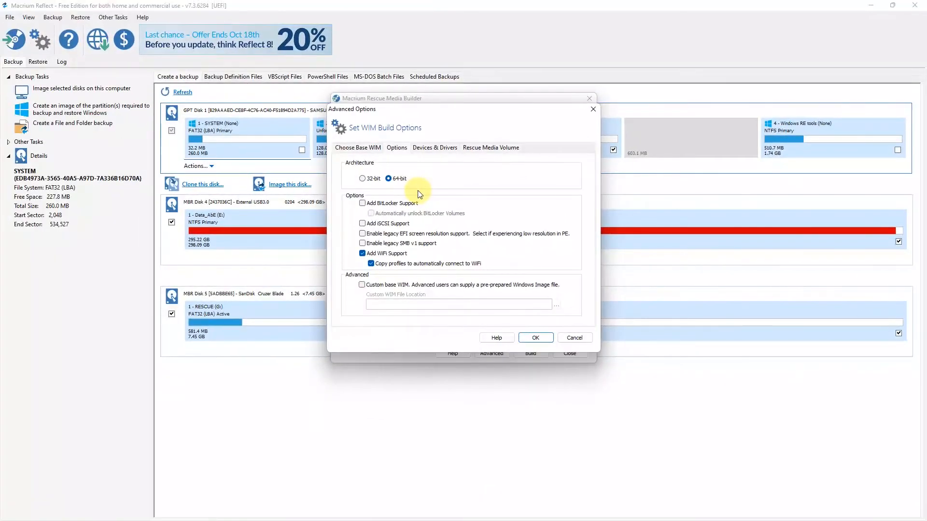
left_click(532, 337)
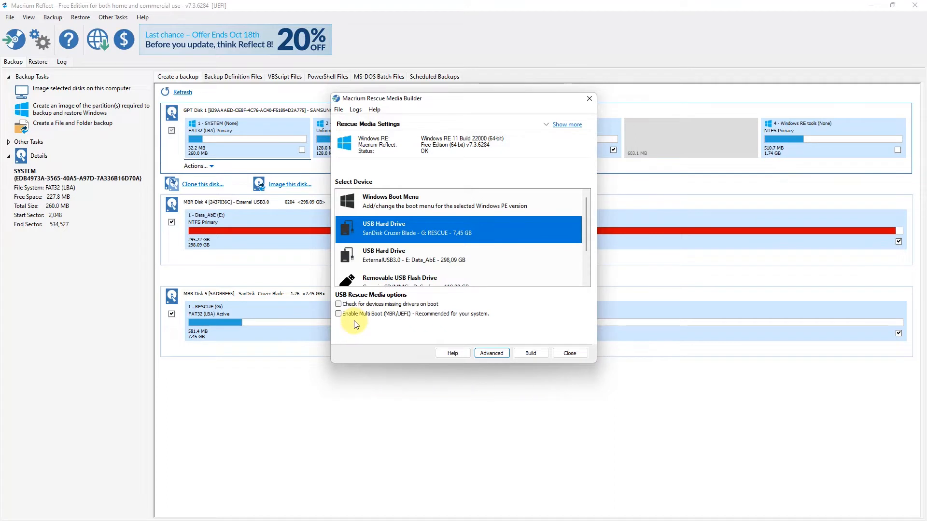
left_click(339, 313)
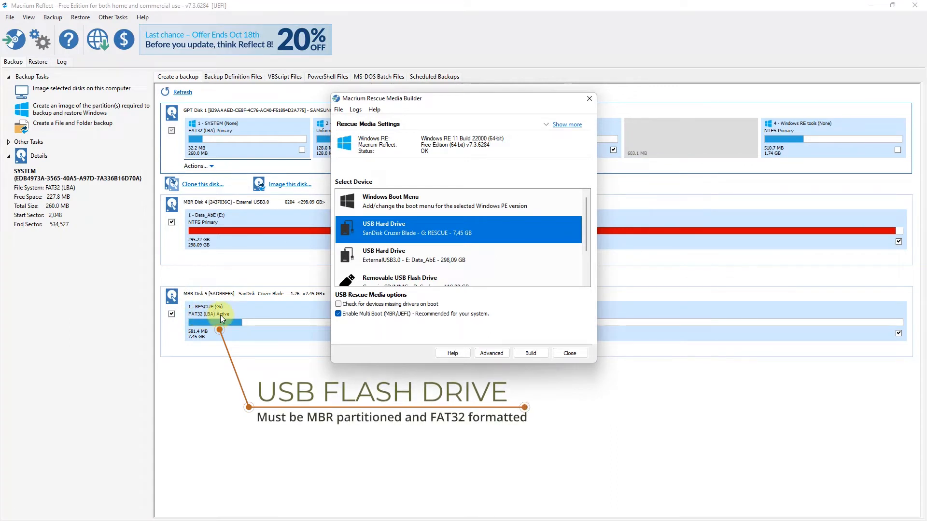
left_click(522, 354)
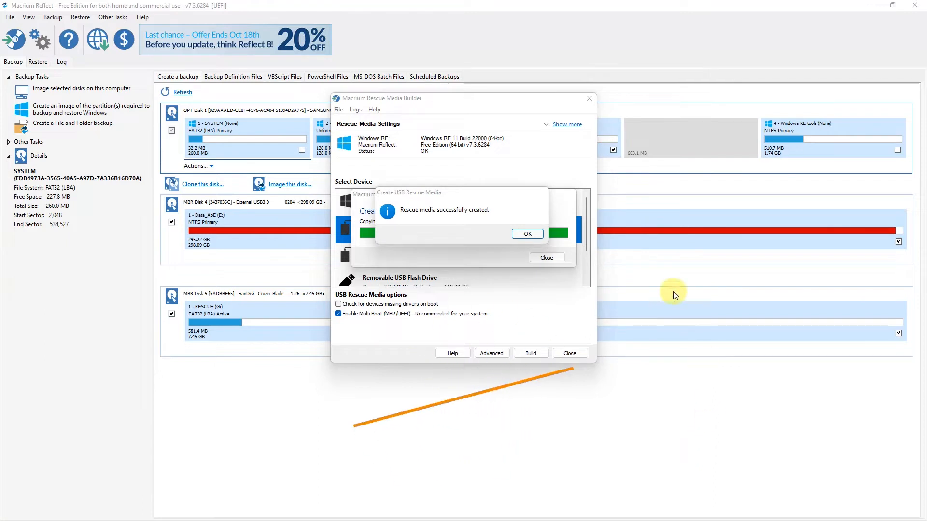
left_click(517, 234)
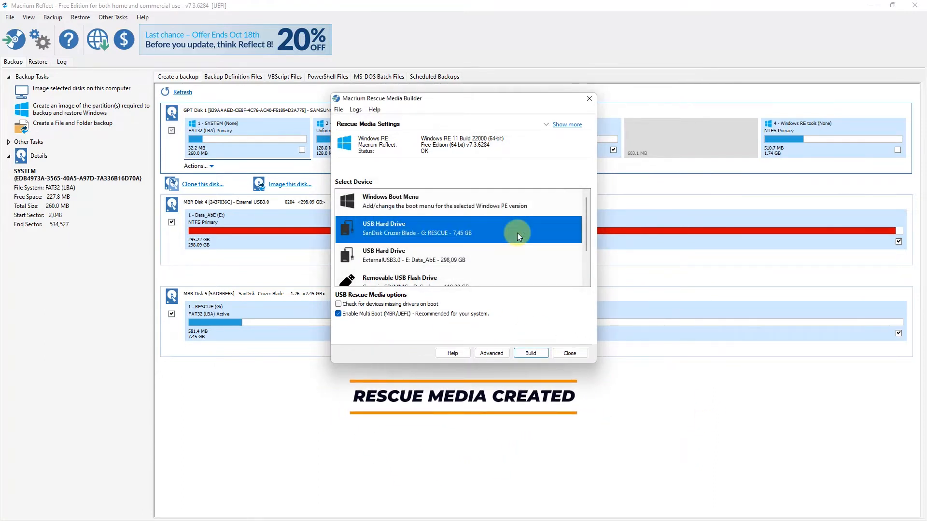
left_click(570, 353)
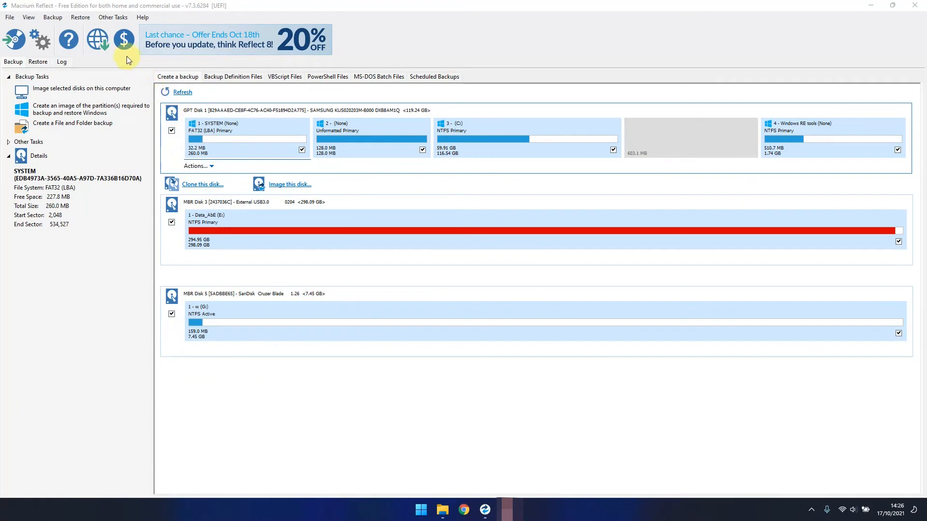
left_click(117, 22)
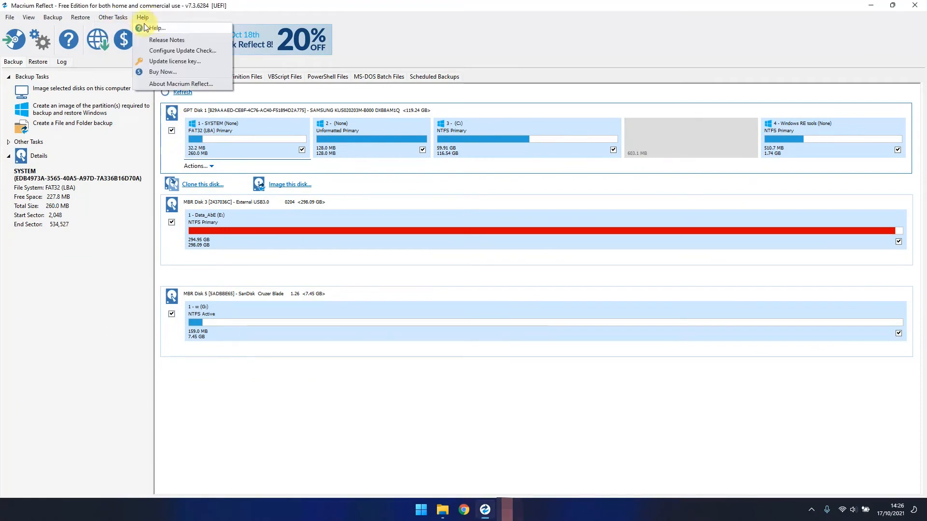
left_click(181, 29)
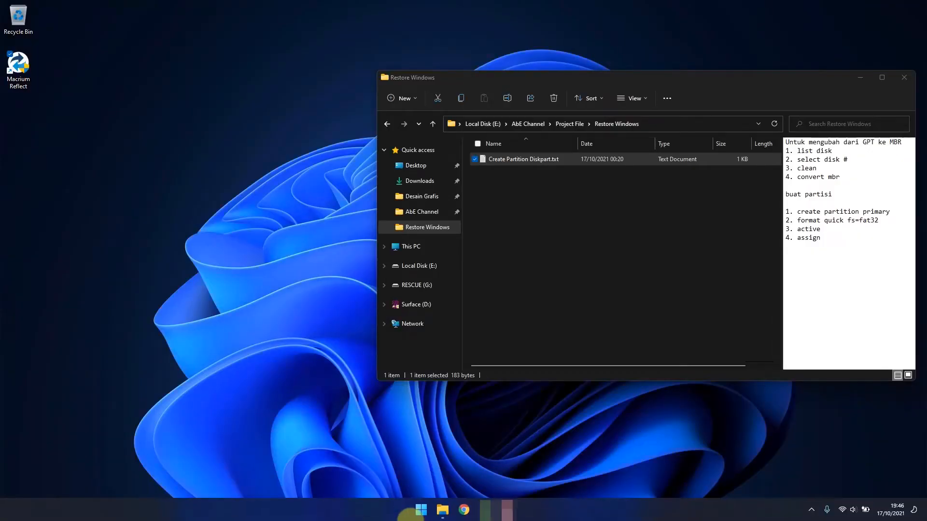
Open Command Prompt as administrator and start the diskpart utility
left_click(418, 512)
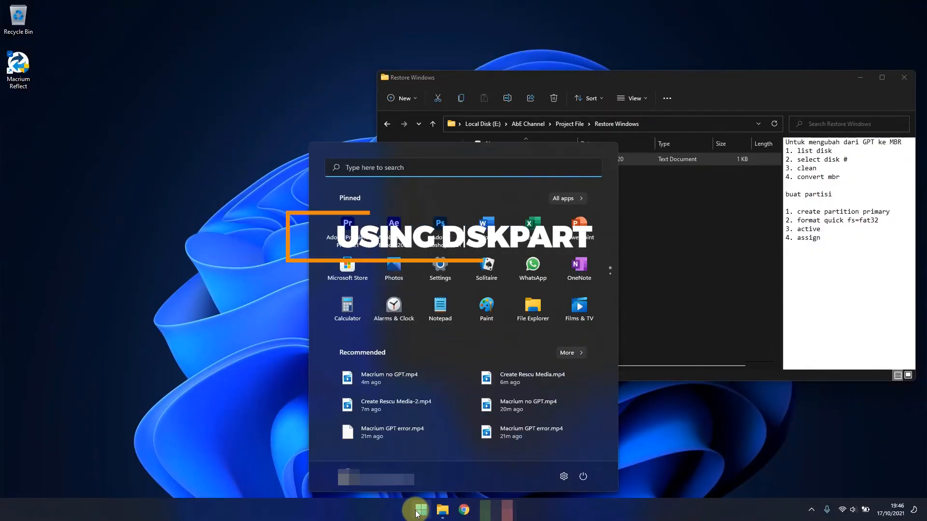
type("cmd")
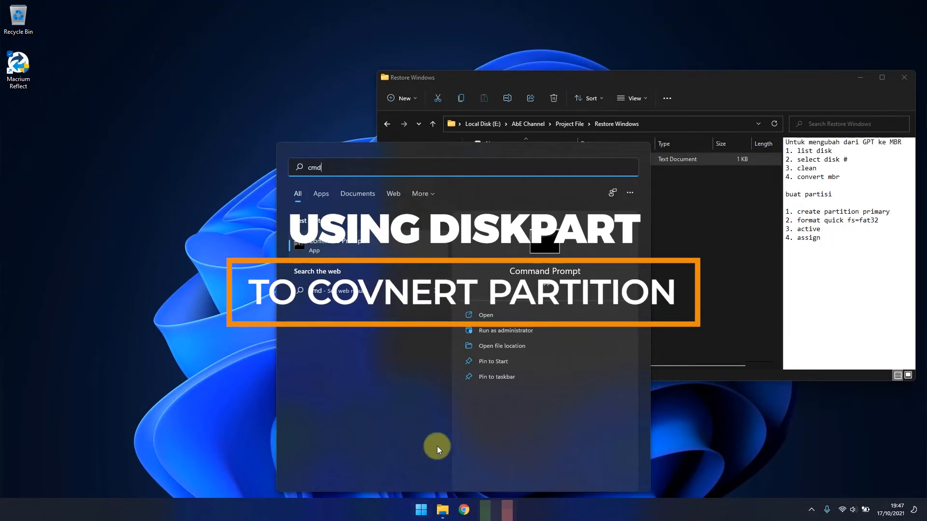
left_click(505, 335)
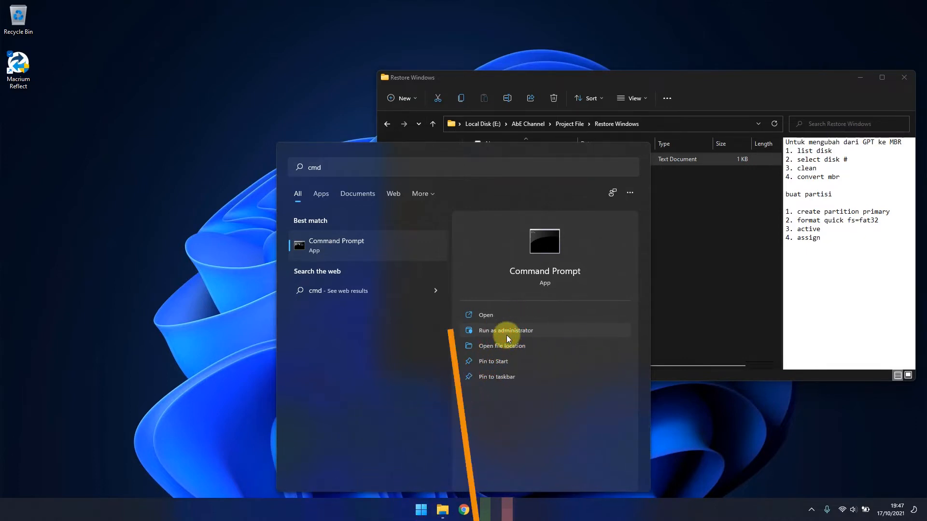
left_click(506, 335)
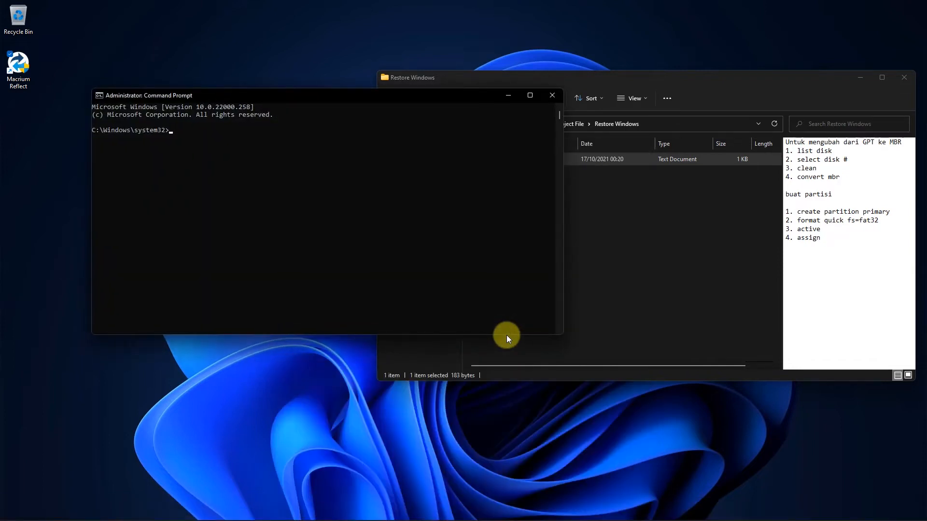
type("diskpart")
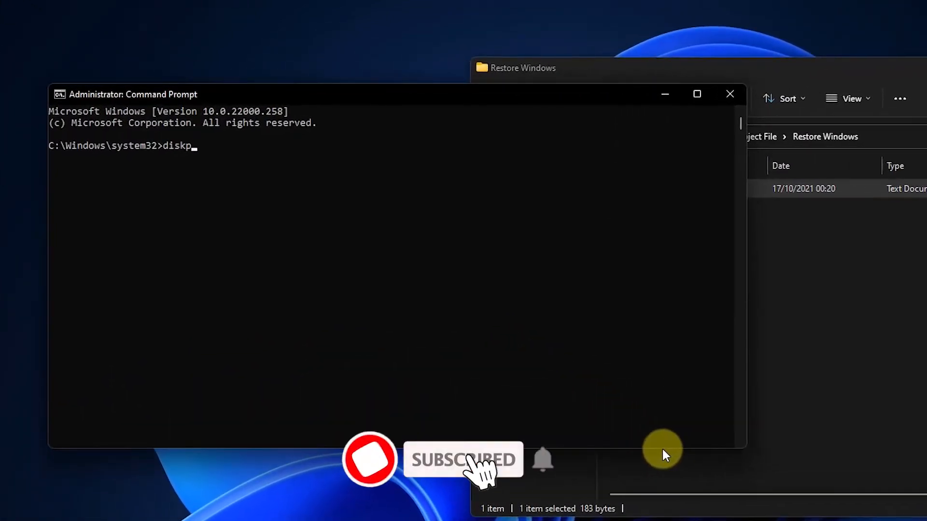
key("Return")
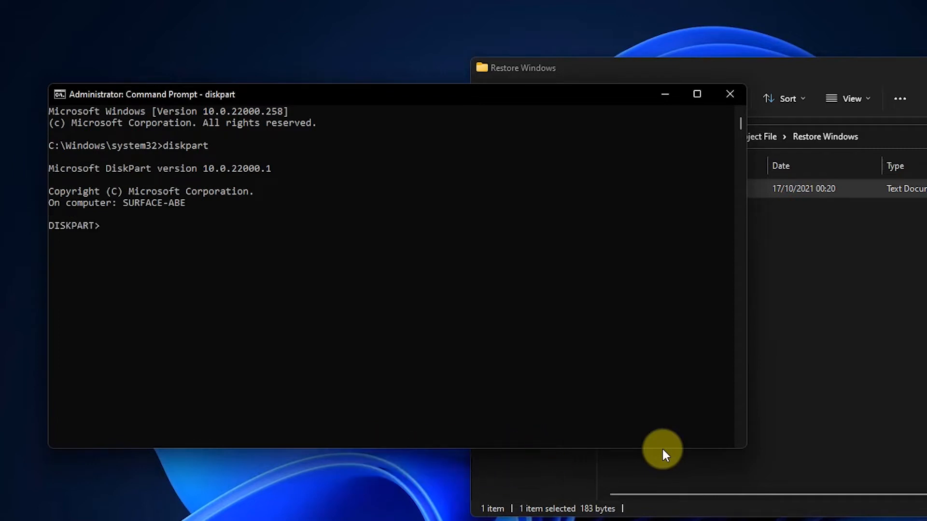
List the disks in diskpart and select disk 4, the USB flash drive
type("list disk")
key("Return")
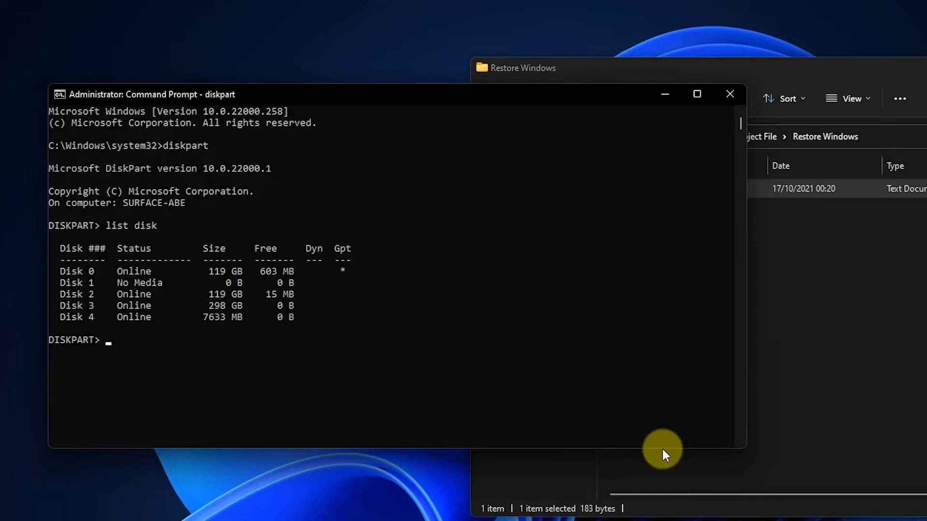
type("select di")
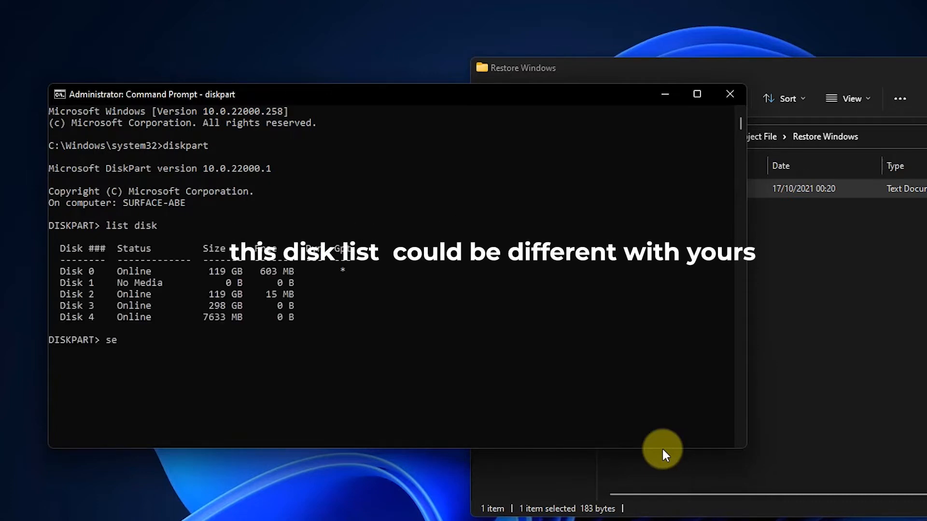
type("sk 4")
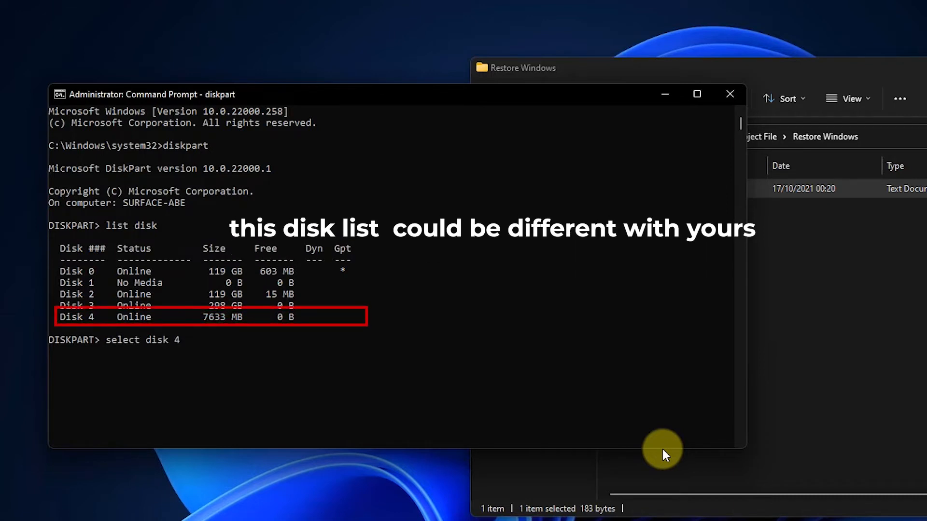
key("Return")
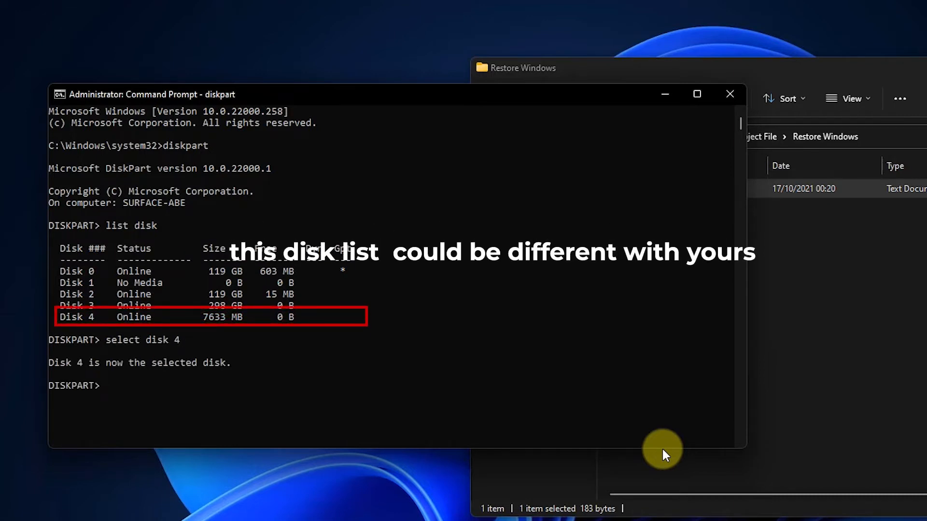
Clean the selected disk and convert it to MBR
type("clean")
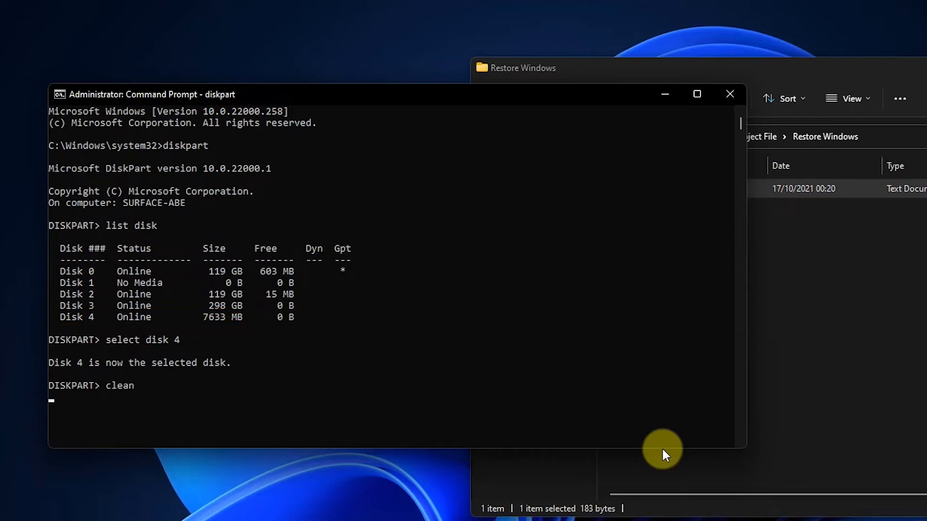
key("Return")
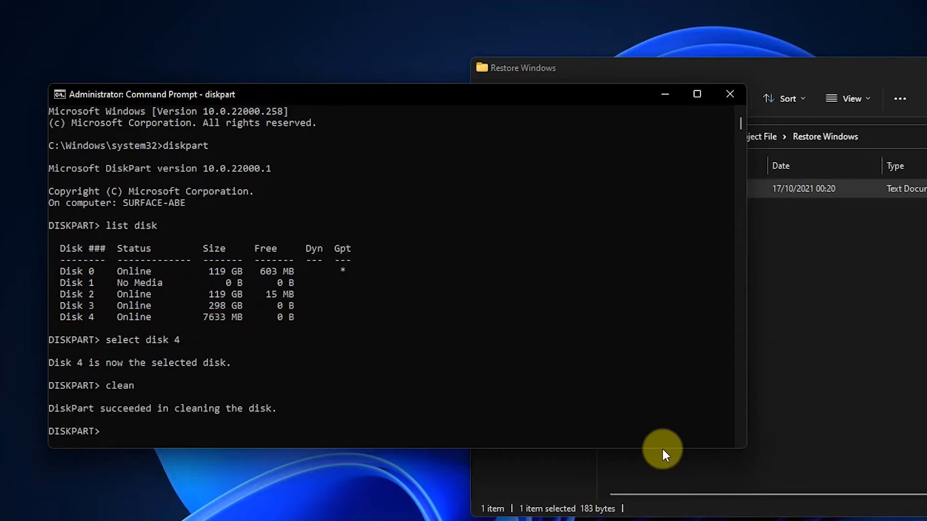
type("convert mbr")
key("Return")
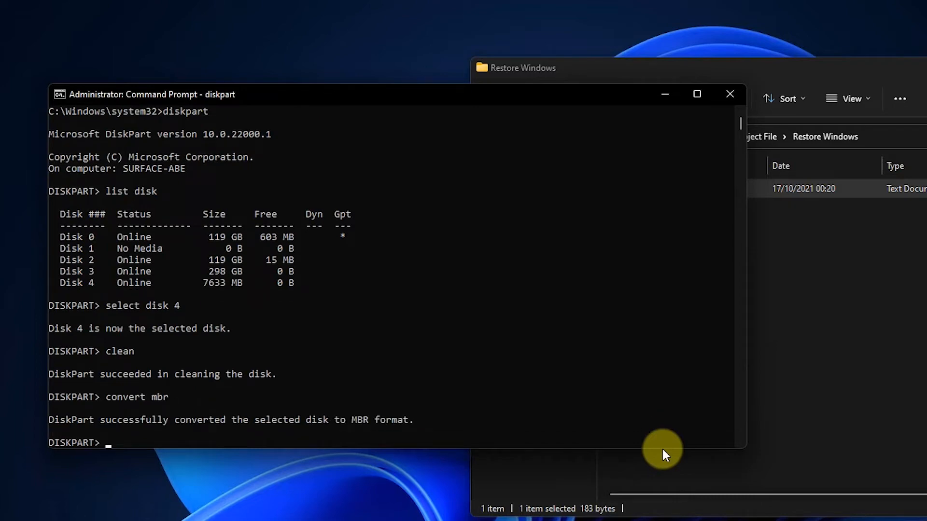
Create a primary partition on the selected disk and quick-format it as FAT32
type("create partition")
type("p")
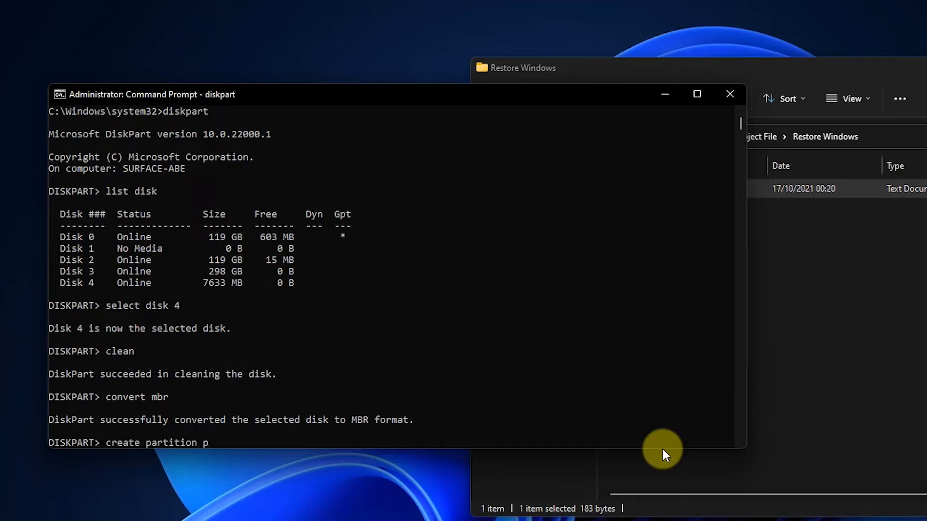
type("rimary")
key("Return")
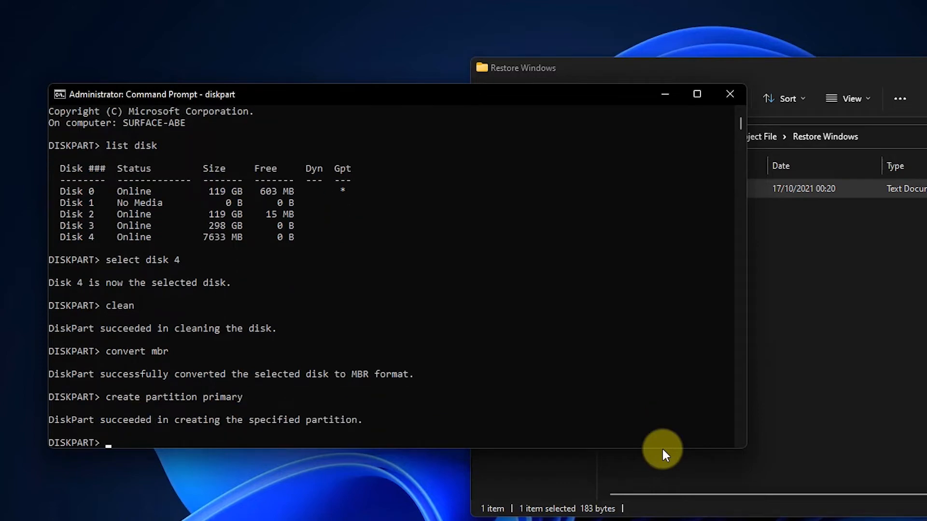
type("format quick fs=fat")
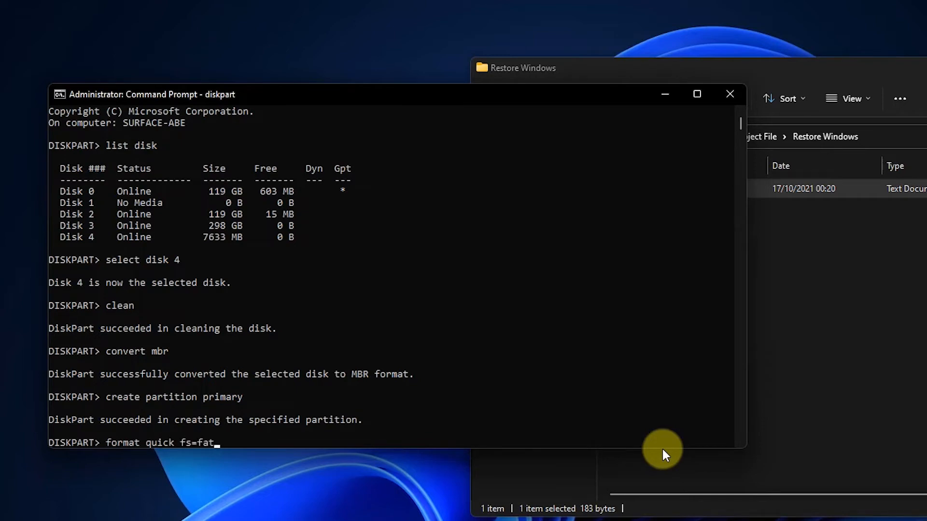
type("32")
key("Return")
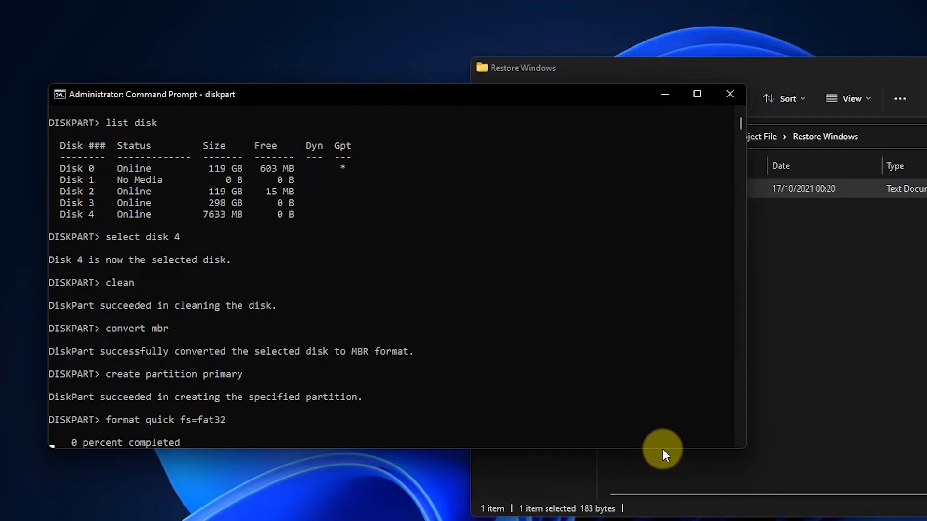
Mark the new partition as active and assign it a drive letter
type("active")
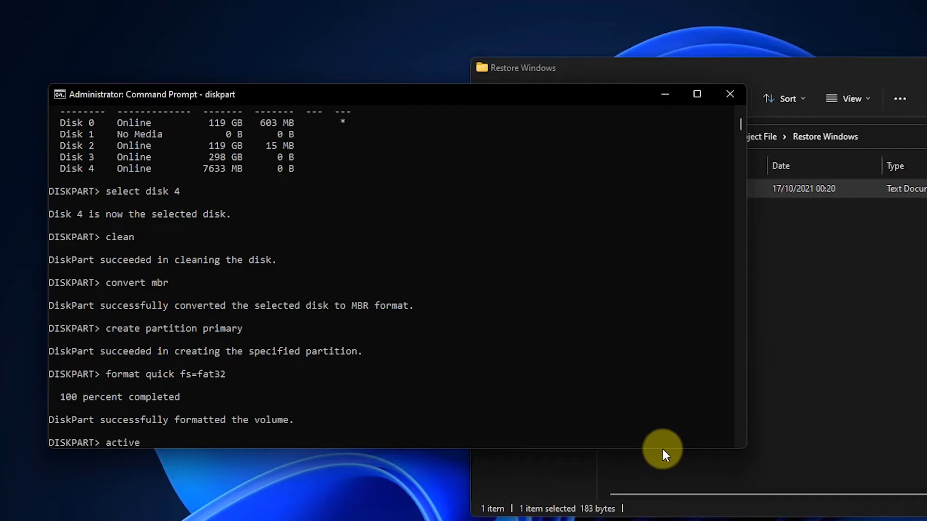
key("Return")
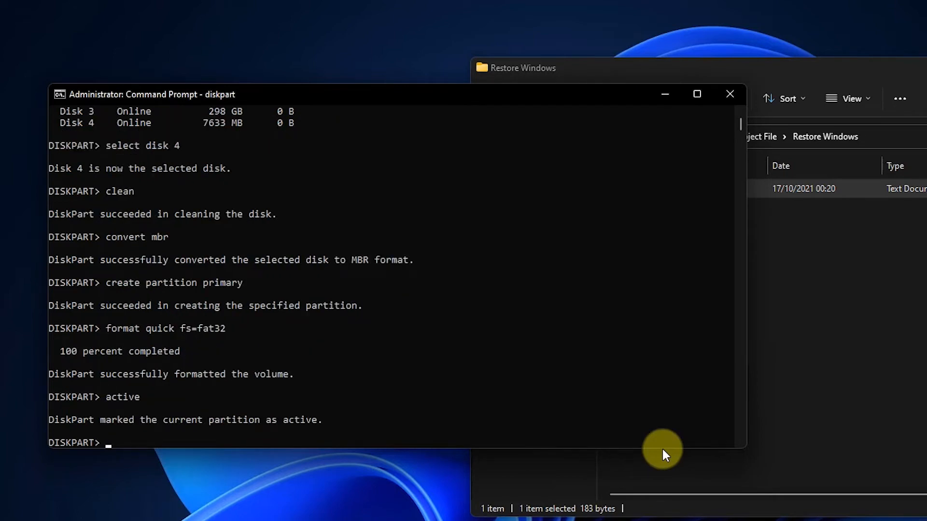
type("assign")
key("Return")
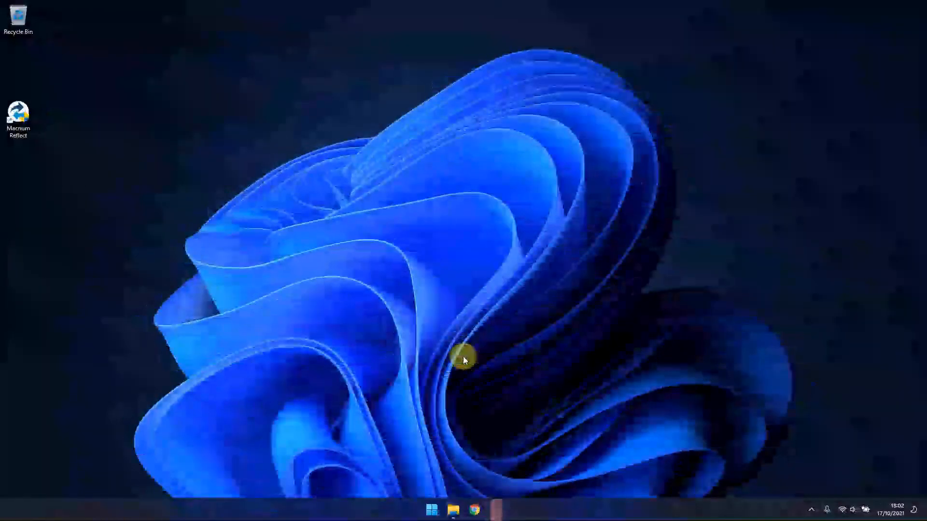
Restart the computer into Advanced startup from the recovery options in Windows Settings
left_click(432, 512)
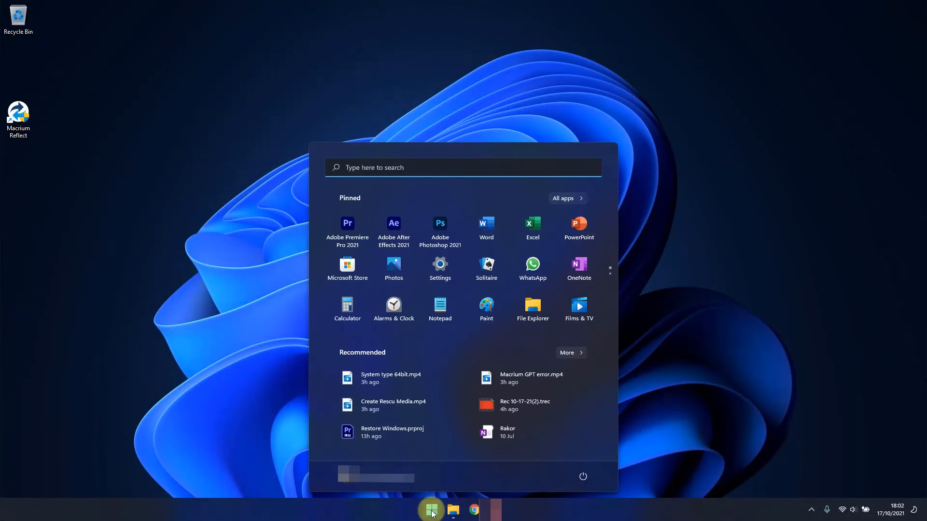
left_click(445, 269)
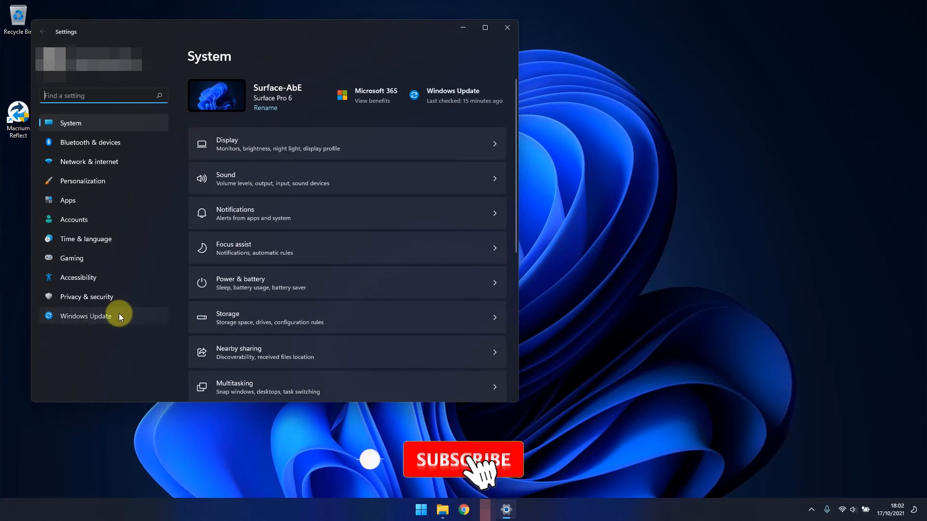
left_click(119, 314)
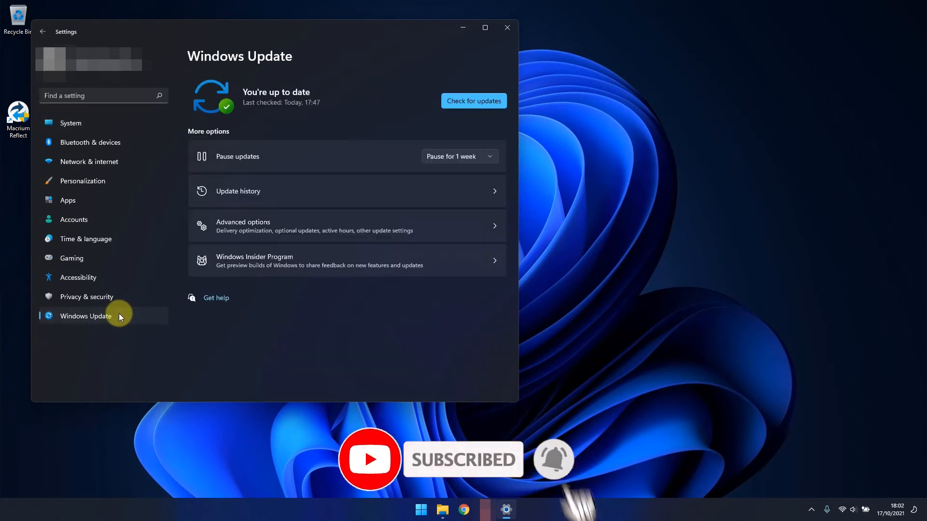
left_click(321, 216)
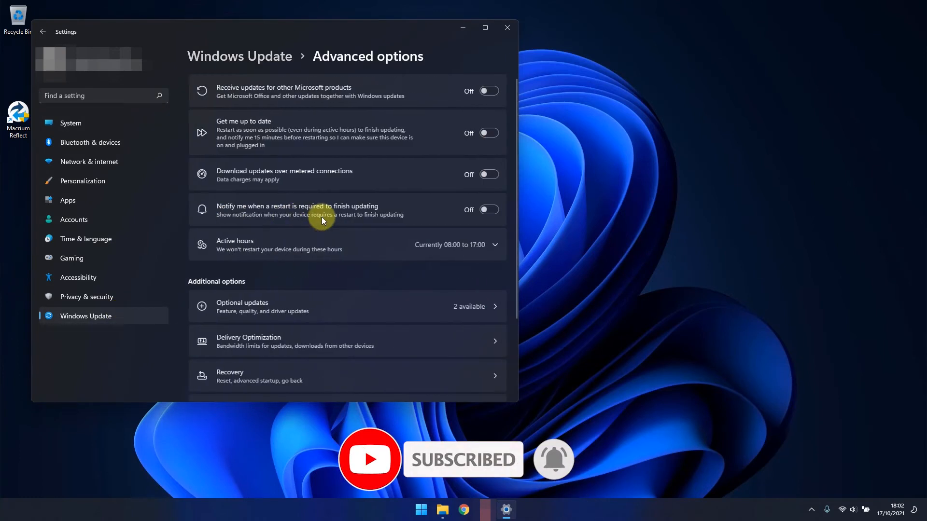
scroll(320, 218, "down", 2)
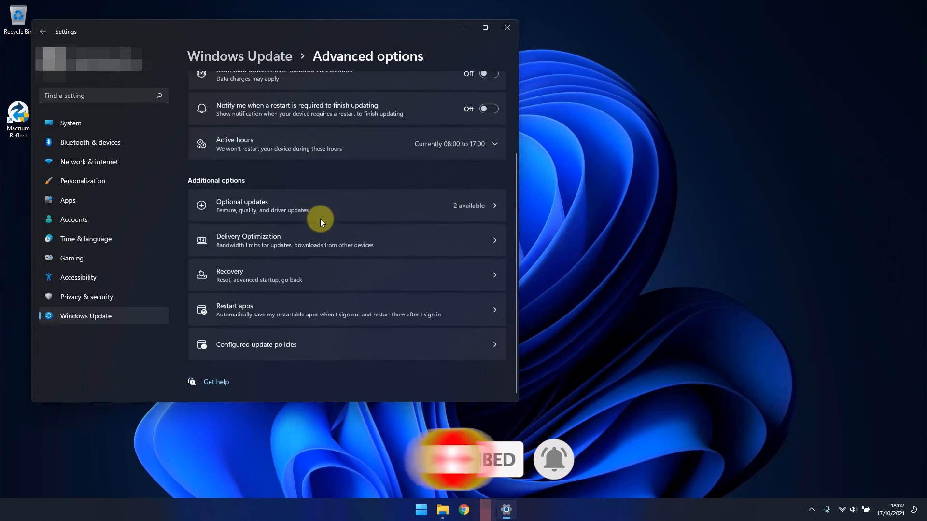
left_click(301, 278)
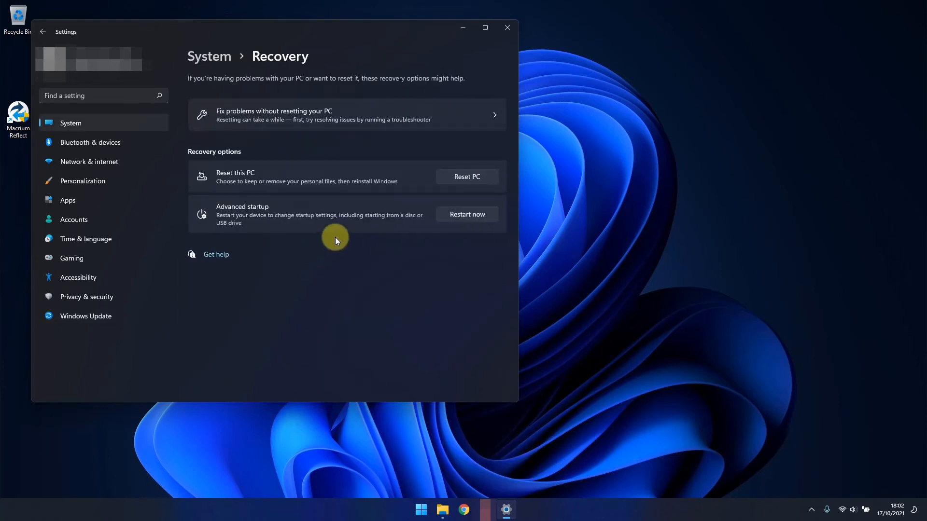
left_click(475, 215)
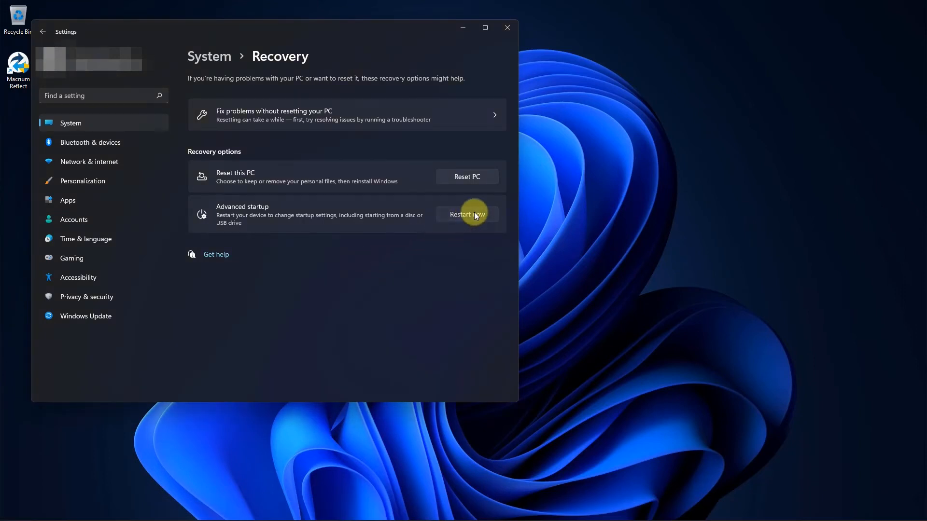